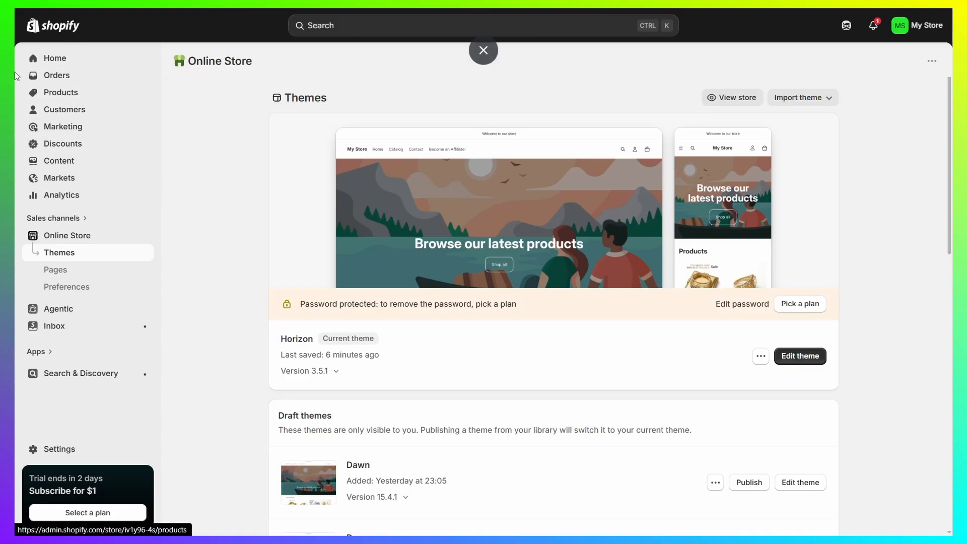
- Open the store's collections list and look at the blank form for adding a collection
left_click(61, 93)
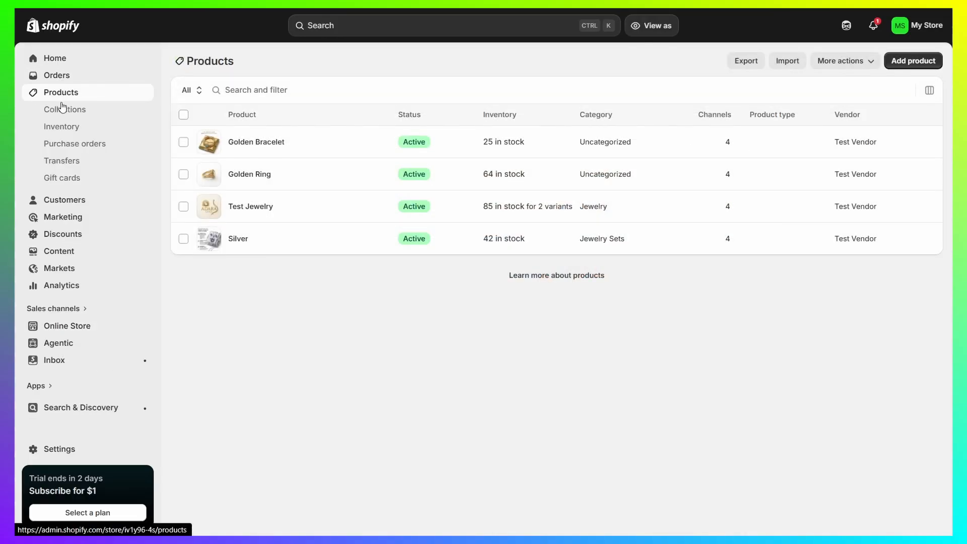
left_click(62, 108)
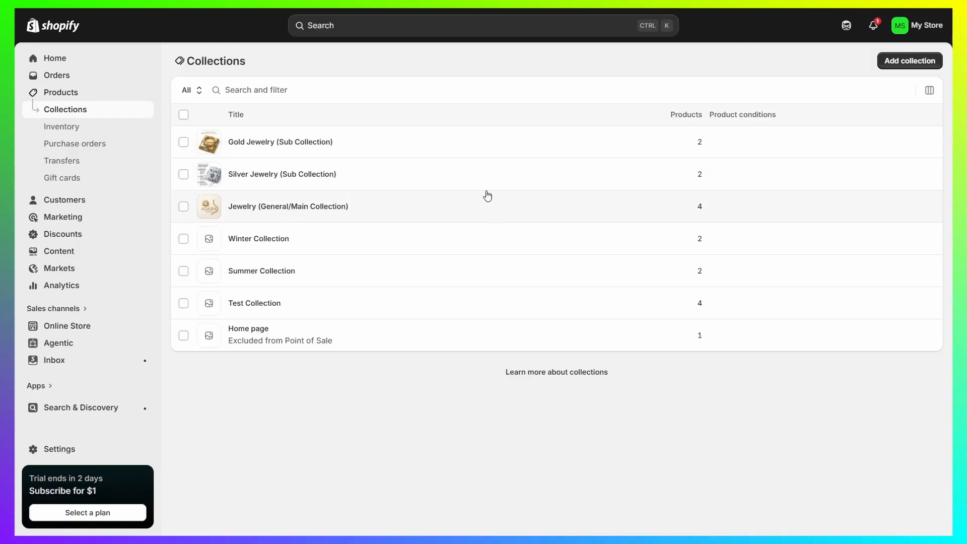
left_click(917, 62)
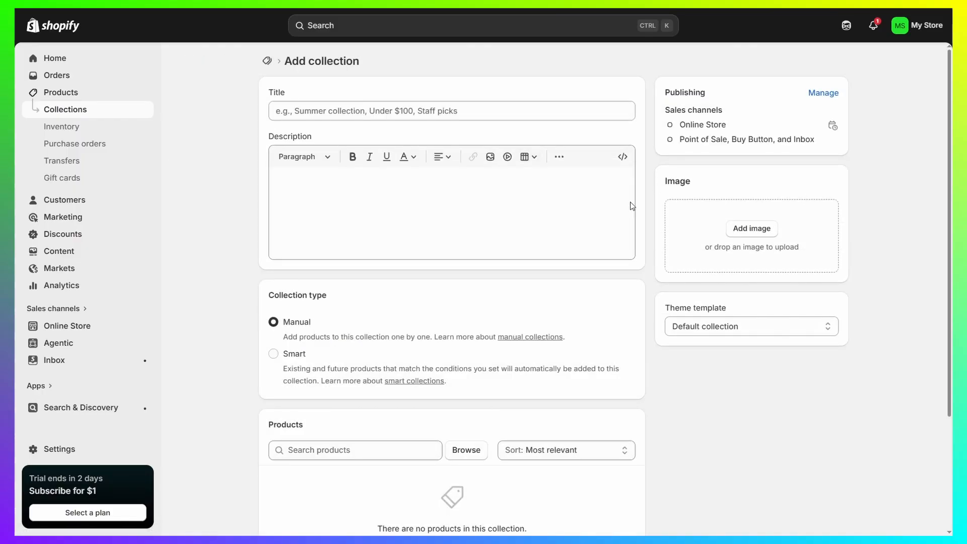
left_click(269, 61)
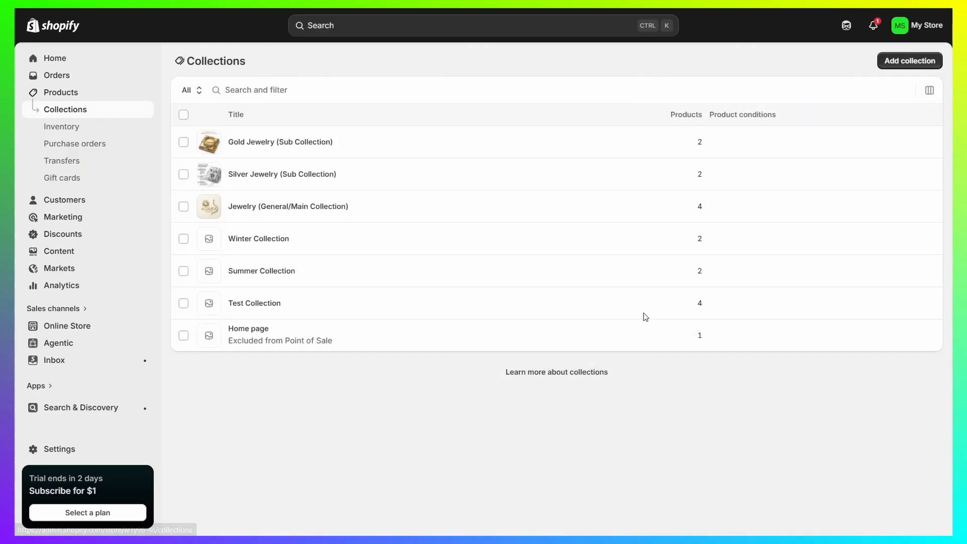
- Examine the title, product list and image of the Jewelry (General/Main Collection) collection
left_click(251, 212)
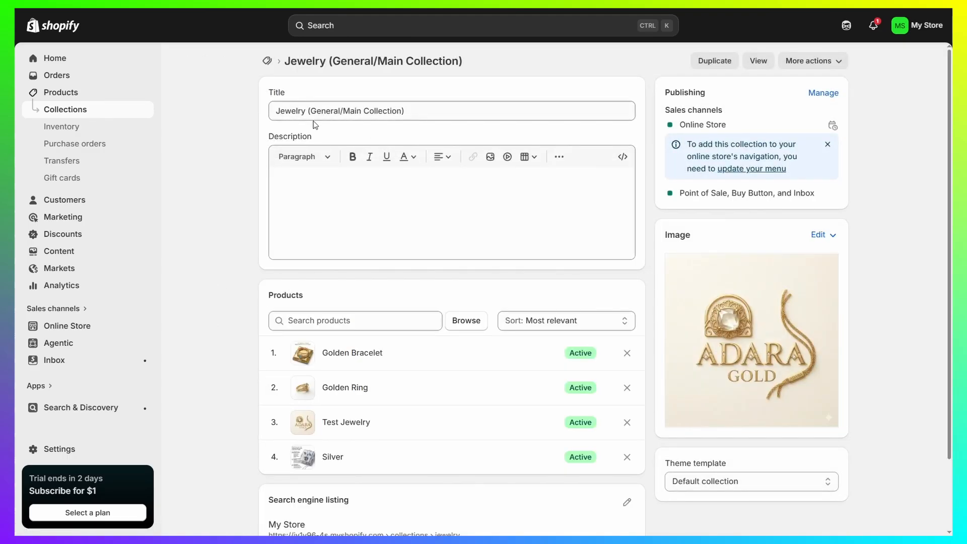
scroll(427, 275, "down", 2)
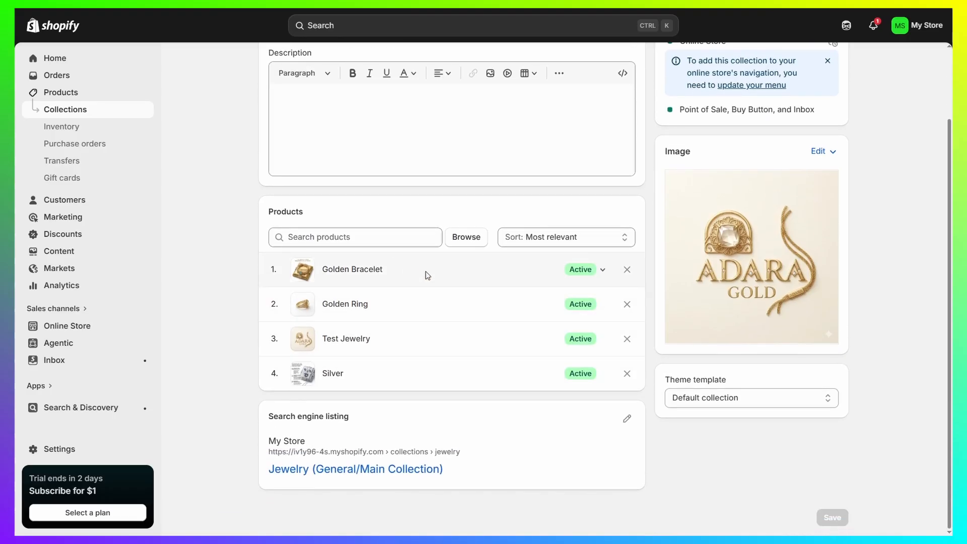
scroll(434, 346, "up", 2)
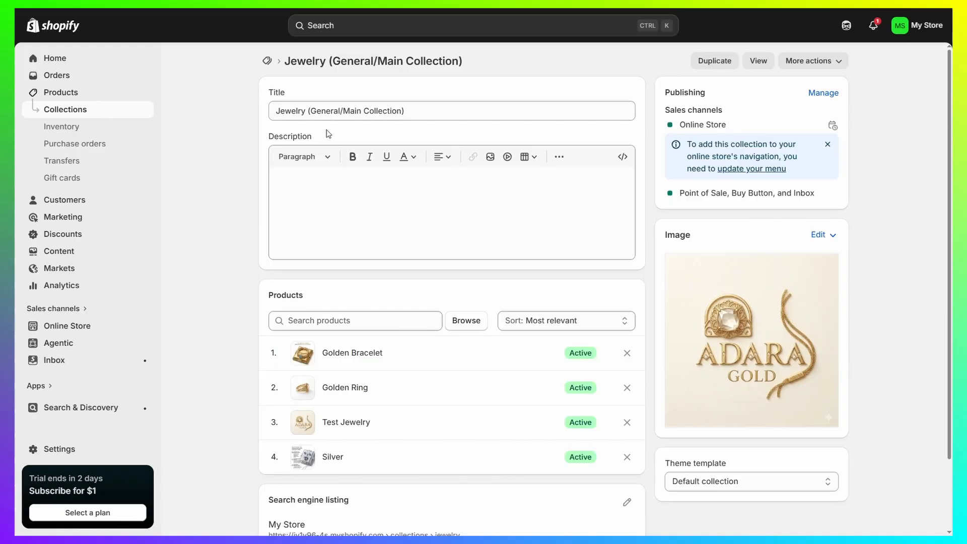
left_click(267, 61)
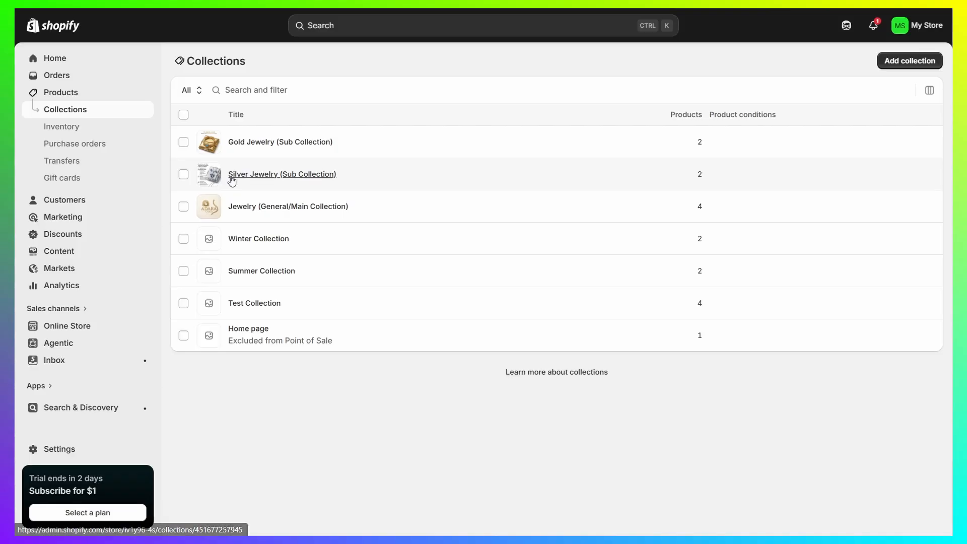
- Compare the products in the Silver Jewelry (Sub Collection) collection with those in Jewelry (General/Main Collection)
left_click(270, 180)
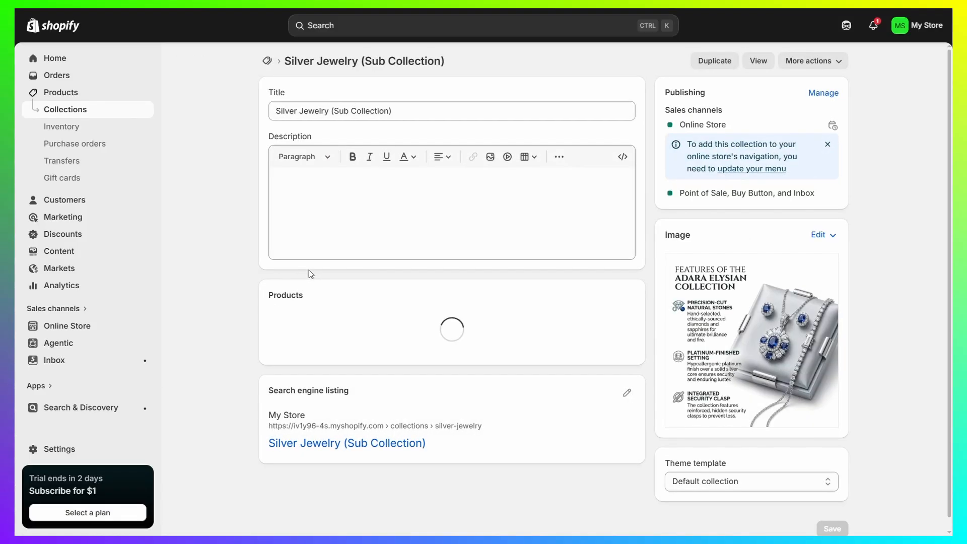
scroll(351, 345, "down", 1)
scroll(351, 344, "up", 1)
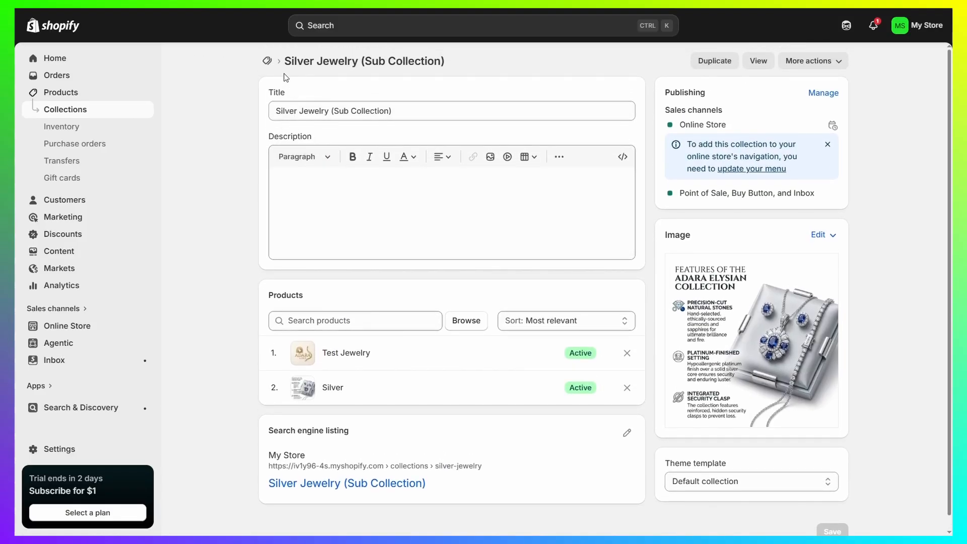
left_click(268, 63)
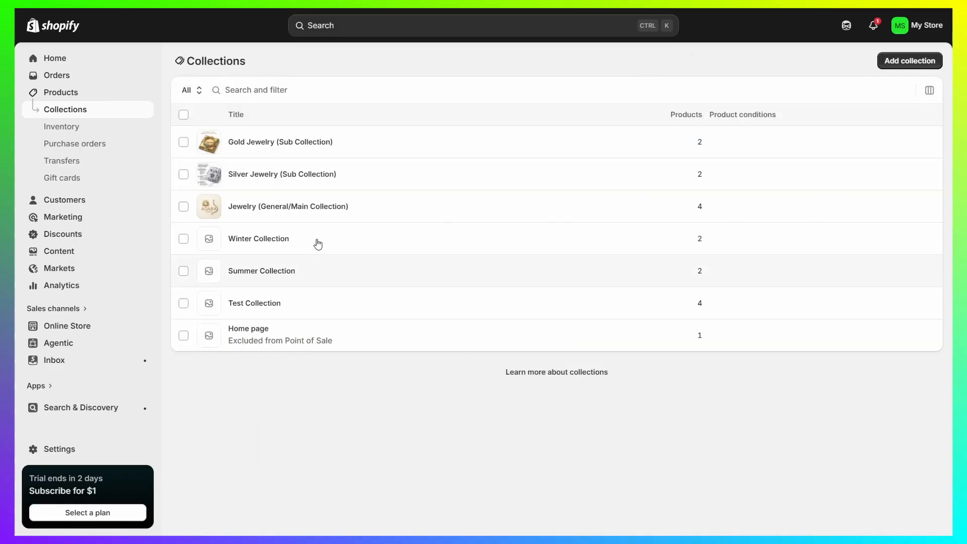
left_click(288, 208)
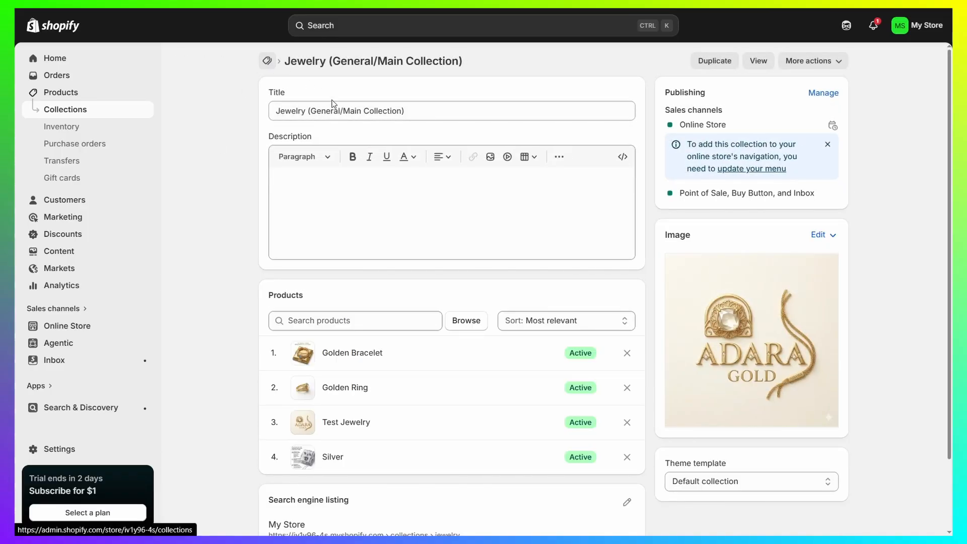
left_click(266, 64)
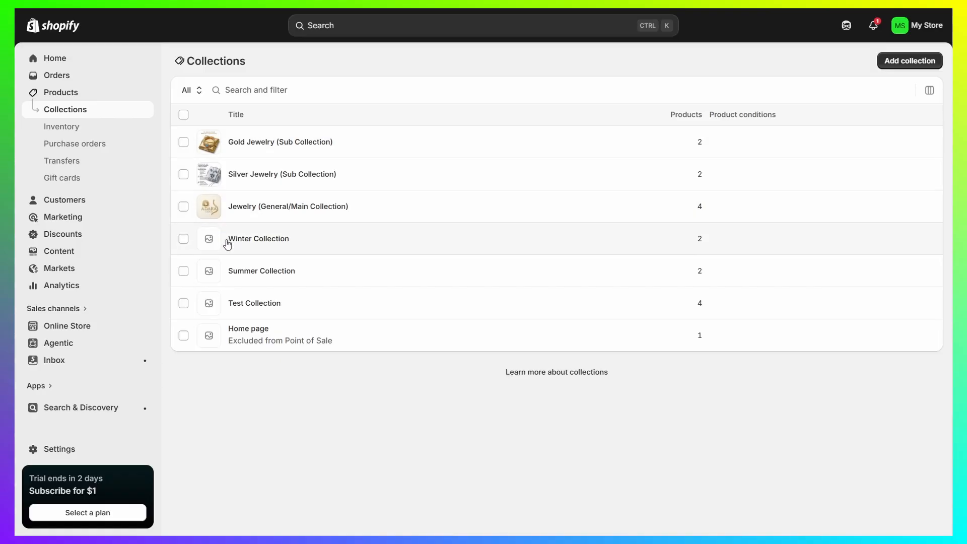
- Open the current Horizon theme for editing and create a collection template named General Jewelry based on Default collection
left_click(70, 327)
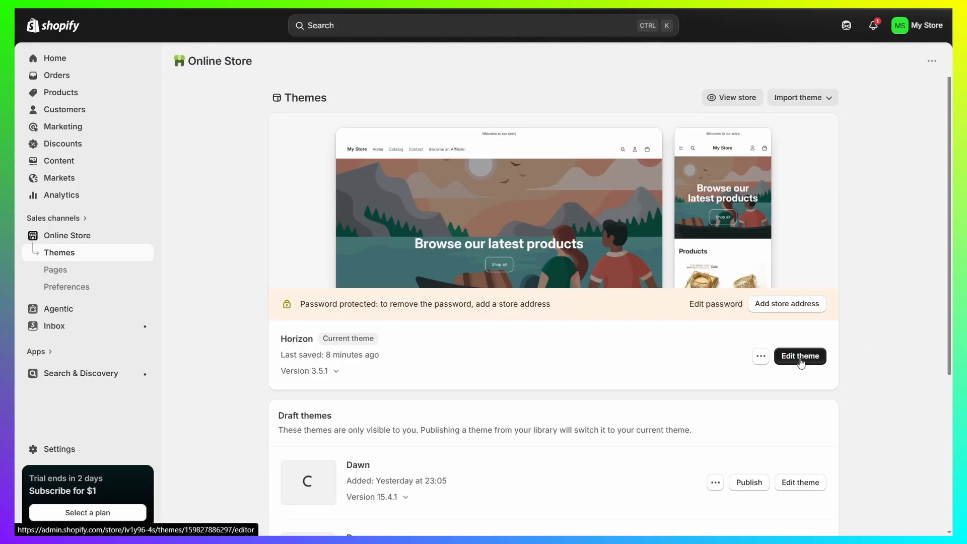
left_click(800, 357)
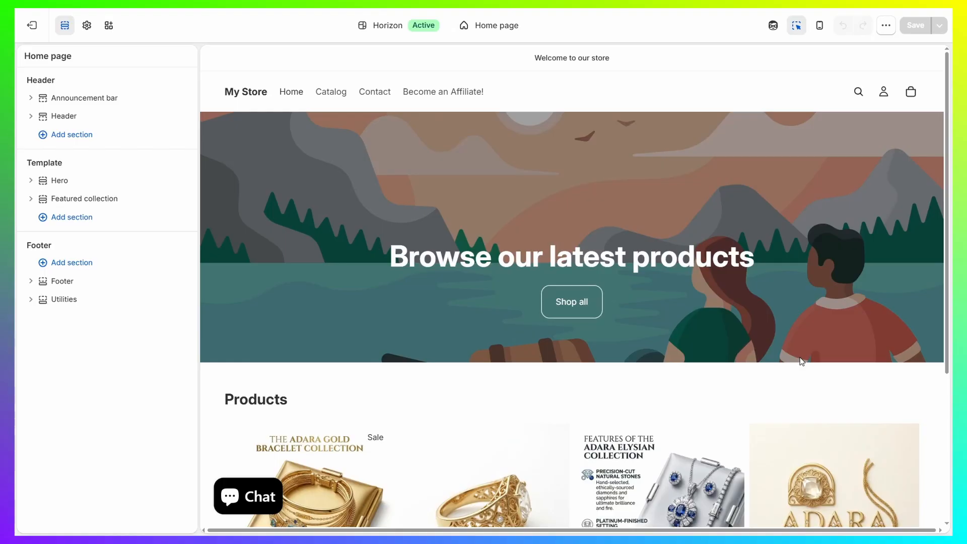
left_click(506, 26)
left_click(437, 124)
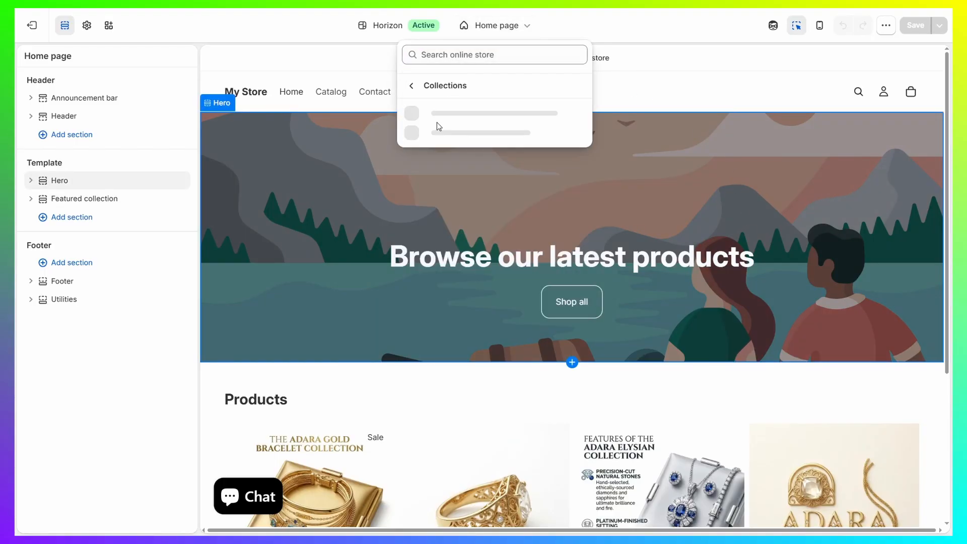
left_click(468, 176)
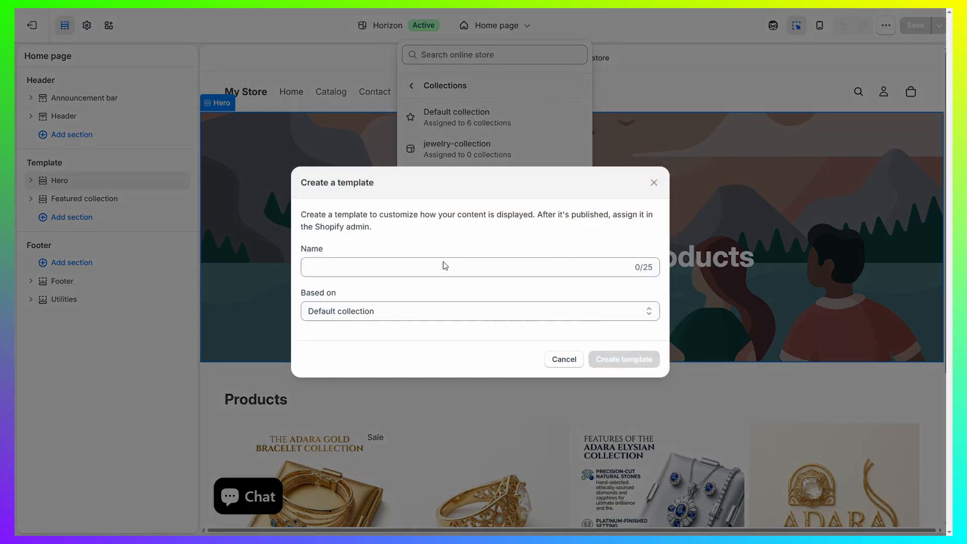
left_click(415, 269)
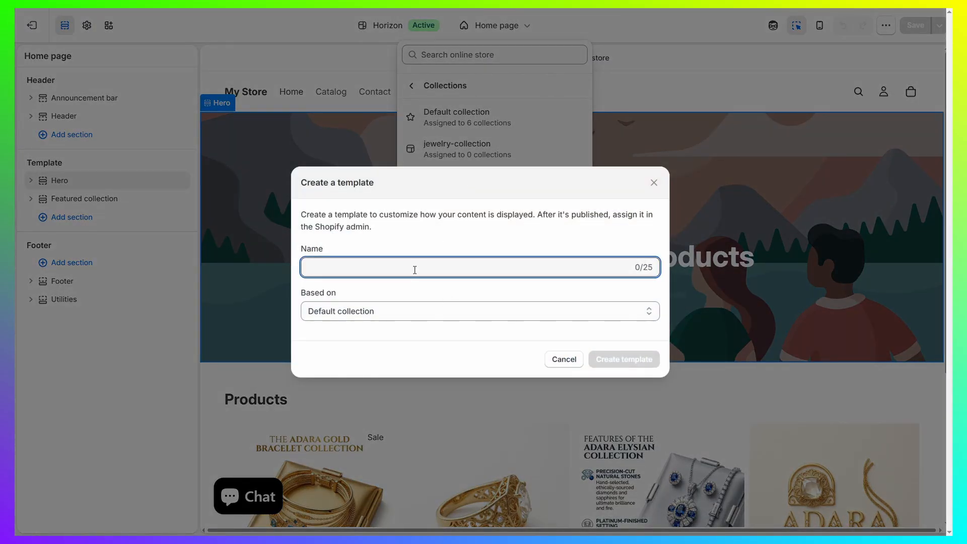
type("General Jewelry")
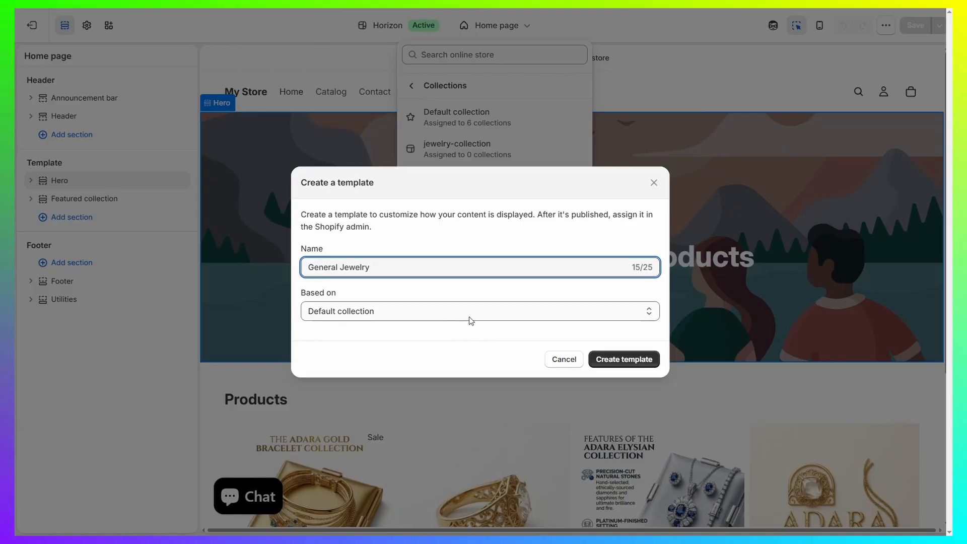
left_click(608, 364)
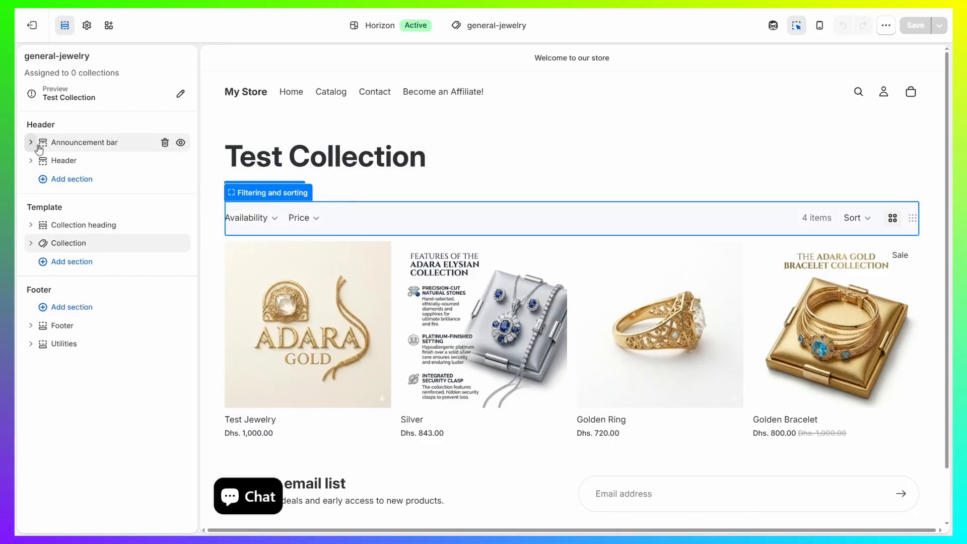
- Hide the Filtering and sorting block of the Collection section in the general-jewelry template
left_click(395, 216)
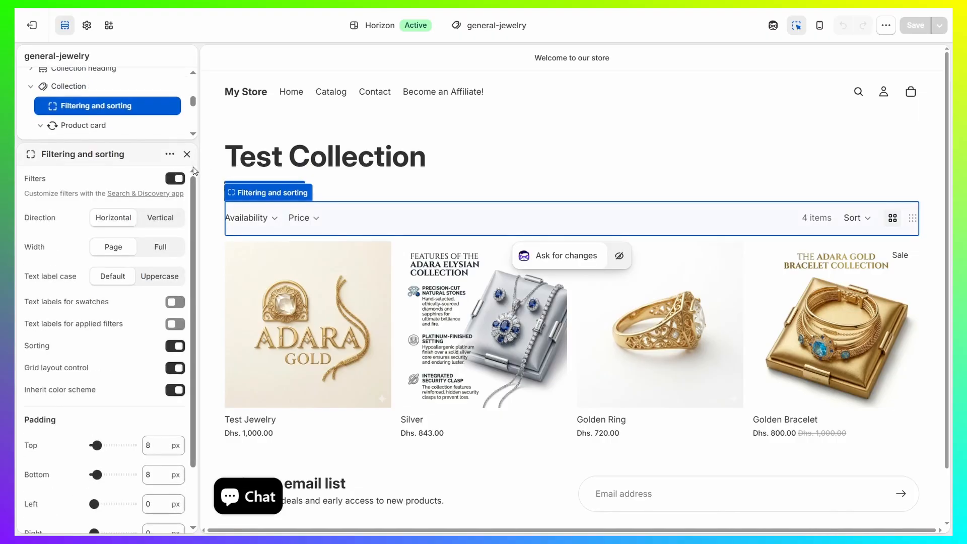
left_click(172, 108)
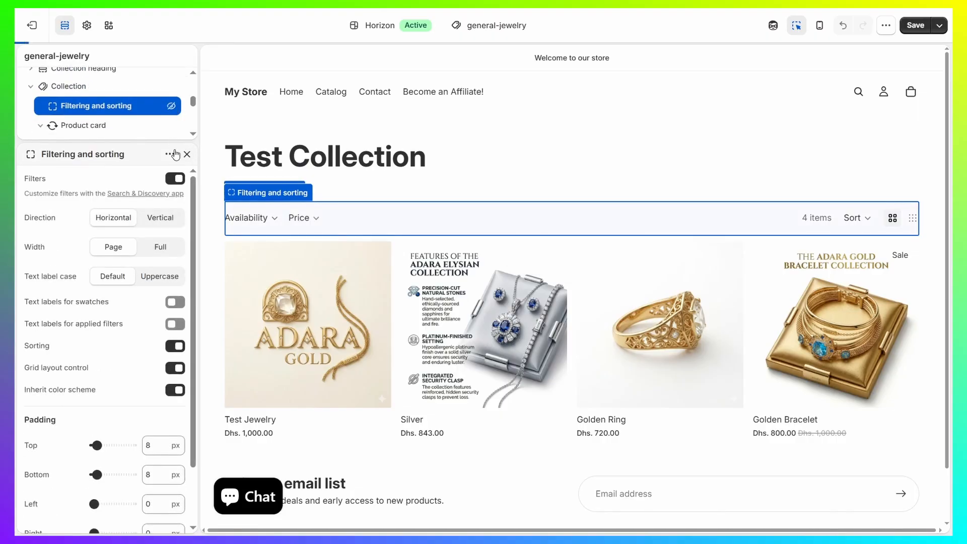
left_click(187, 154)
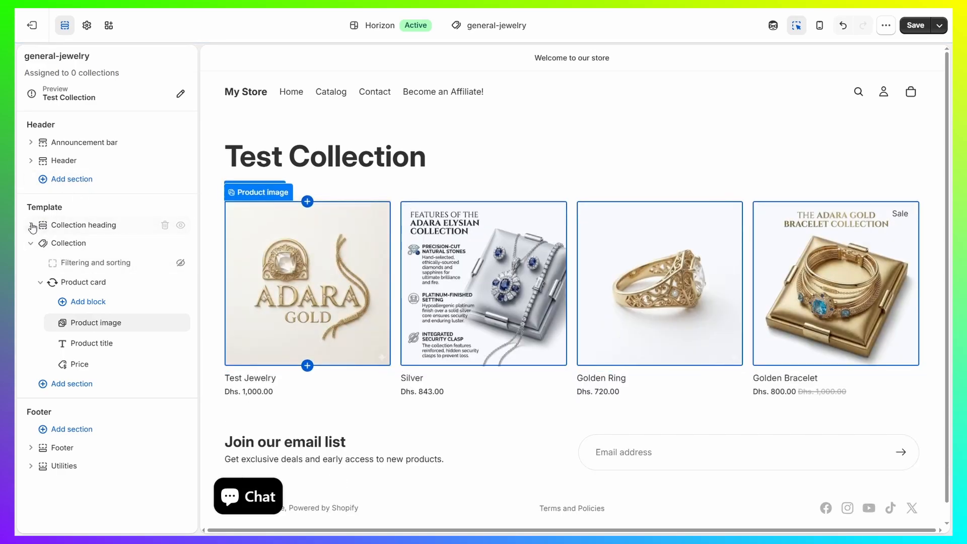
left_click(30, 225)
left_click(31, 218)
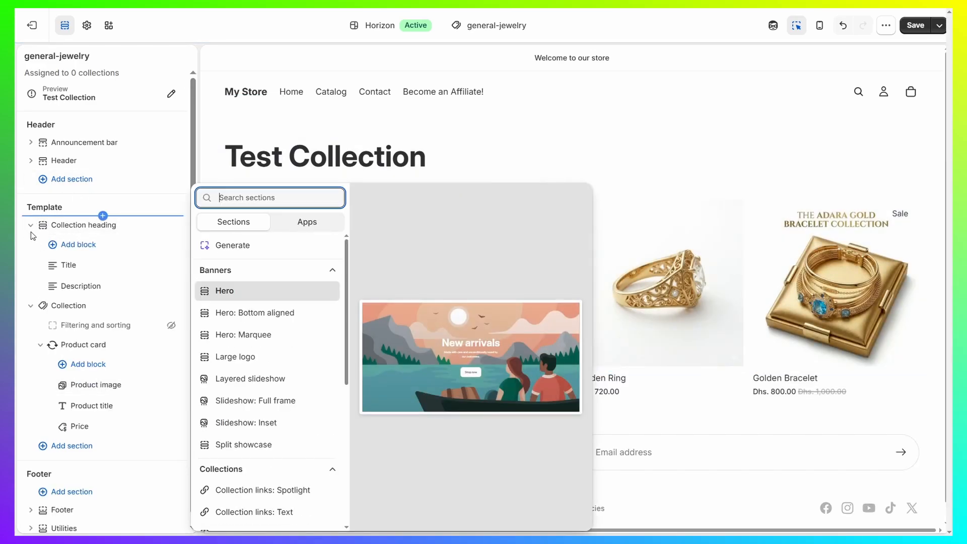
left_click(29, 228)
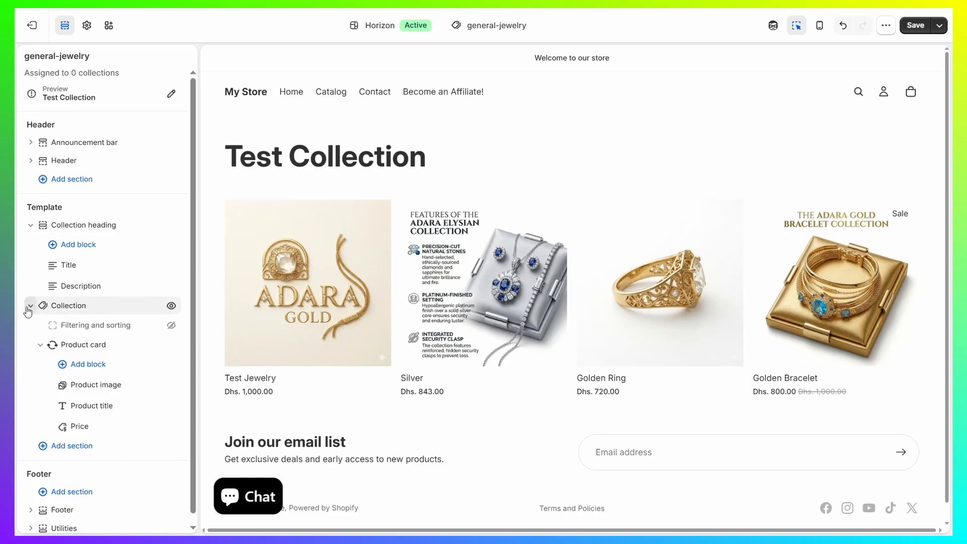
left_click(30, 225)
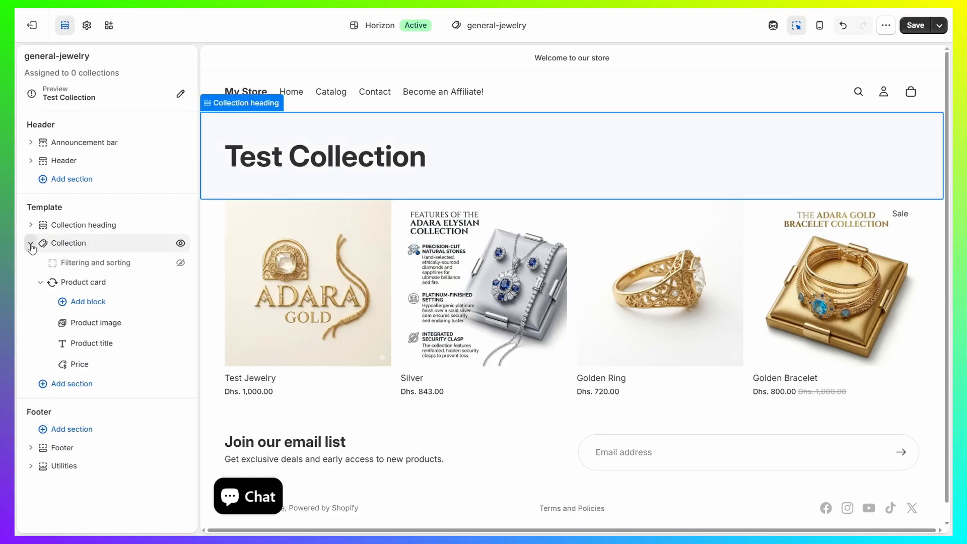
- Add a Collection list: Grid section below the Collection section of the template
left_click(31, 243)
left_click(62, 261)
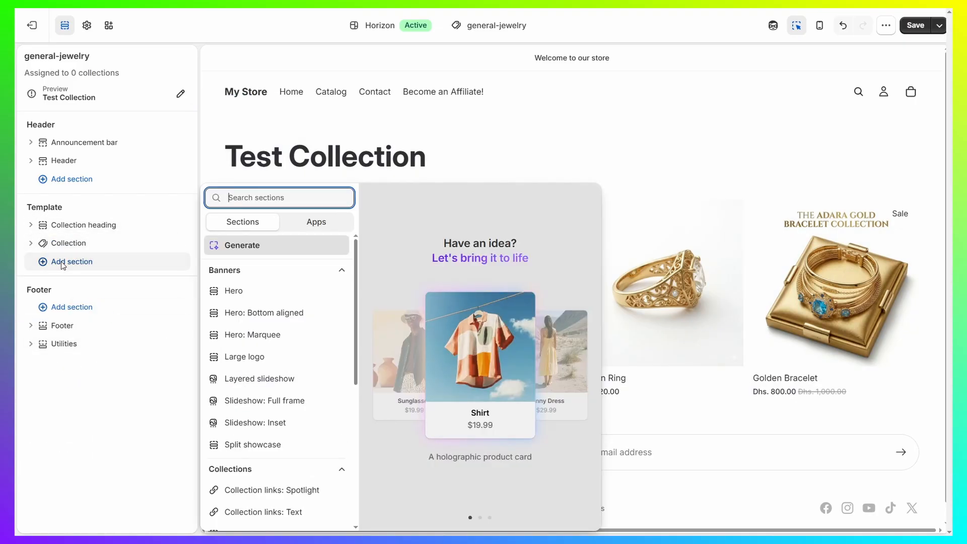
scroll(282, 328, "down", 2)
scroll(274, 320, "up", 1)
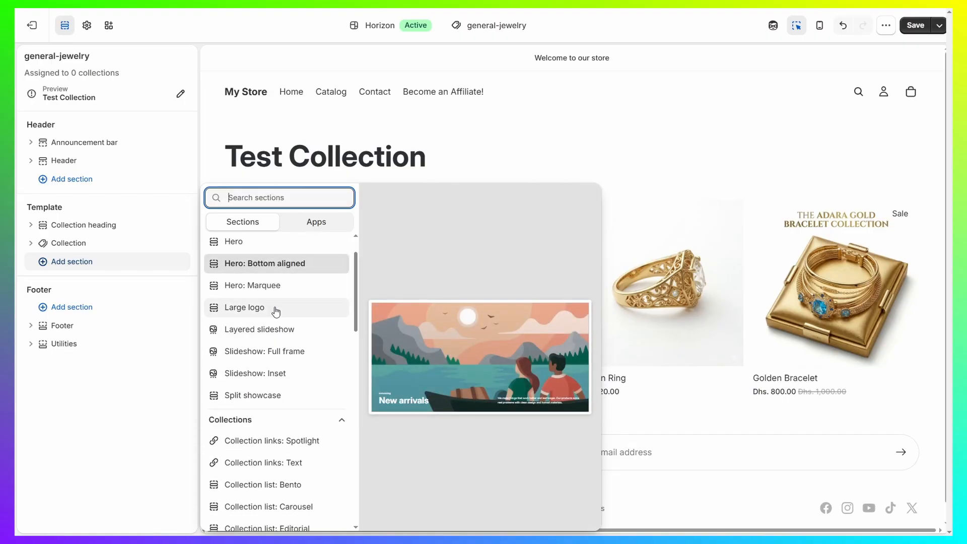
scroll(264, 388, "down", 4)
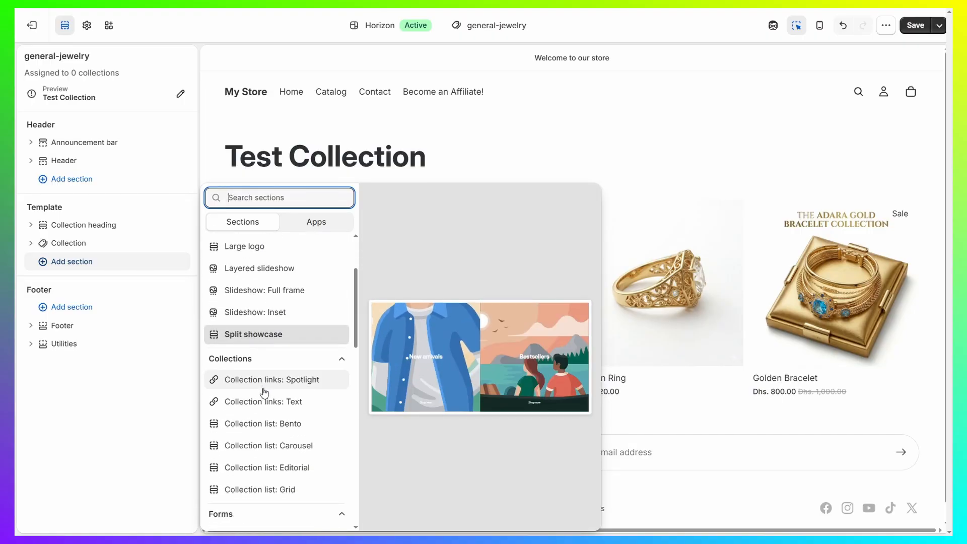
left_click(276, 370)
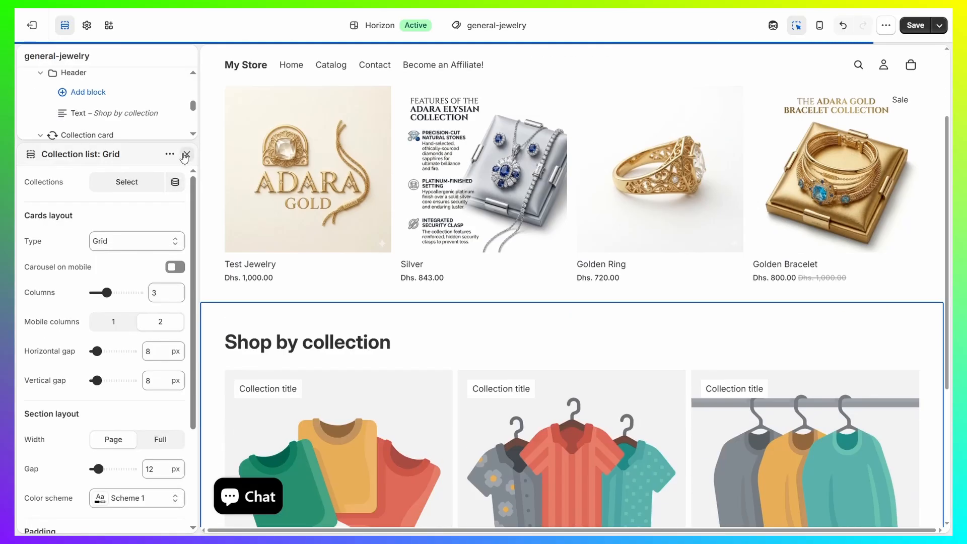
- Choose Silver Jewelry (Sub Collection) and Gold Jewelry (Sub Collection) as the collections shown in the Collection list: Grid section
left_click(187, 154)
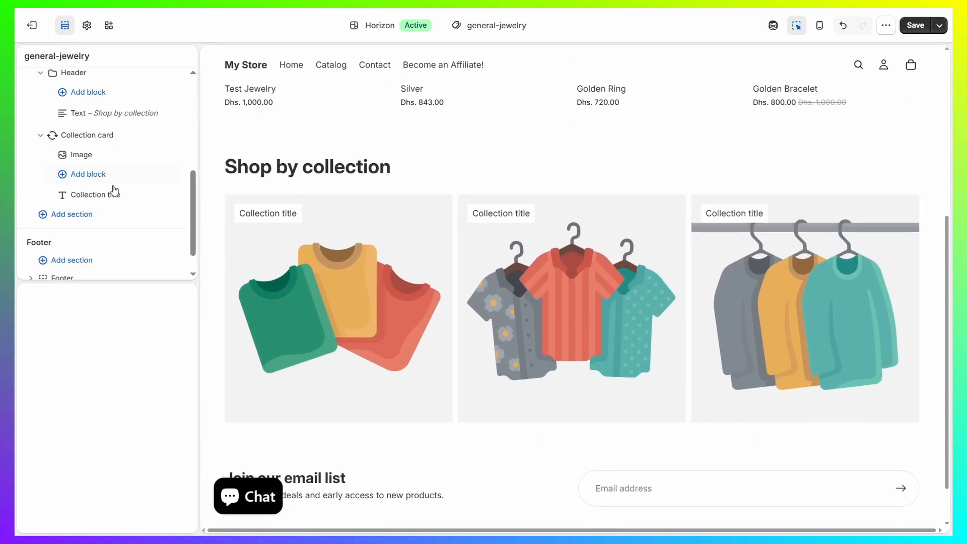
scroll(110, 207, "up", 5)
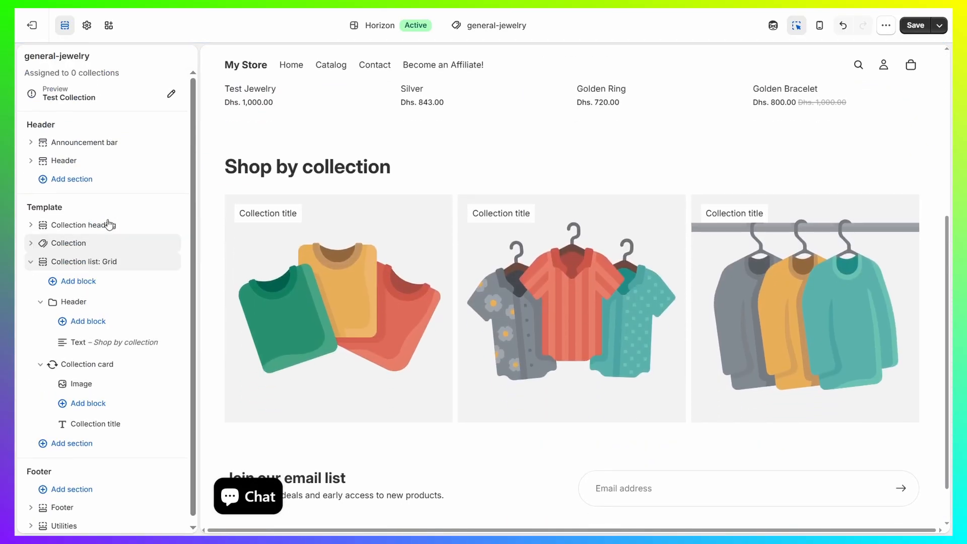
left_click(100, 267)
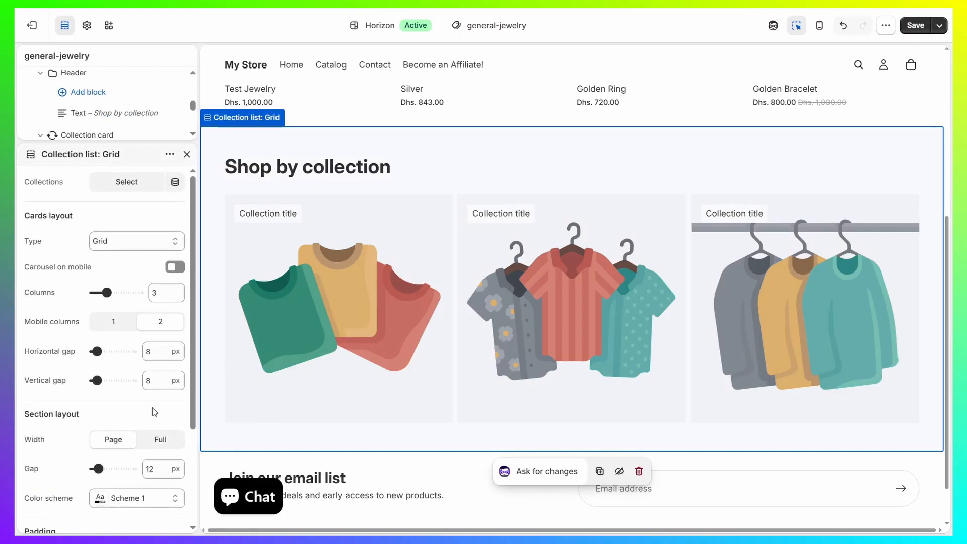
left_click(127, 182)
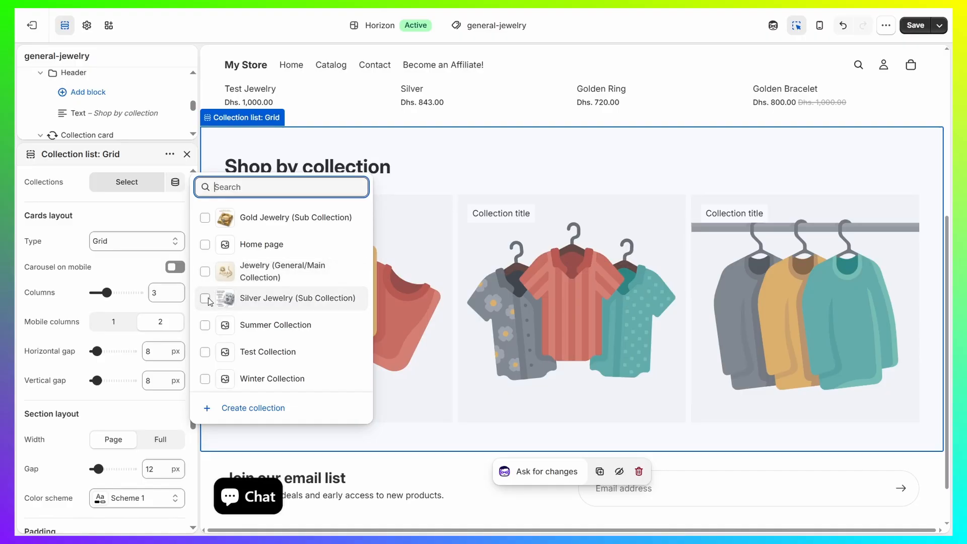
left_click(205, 300)
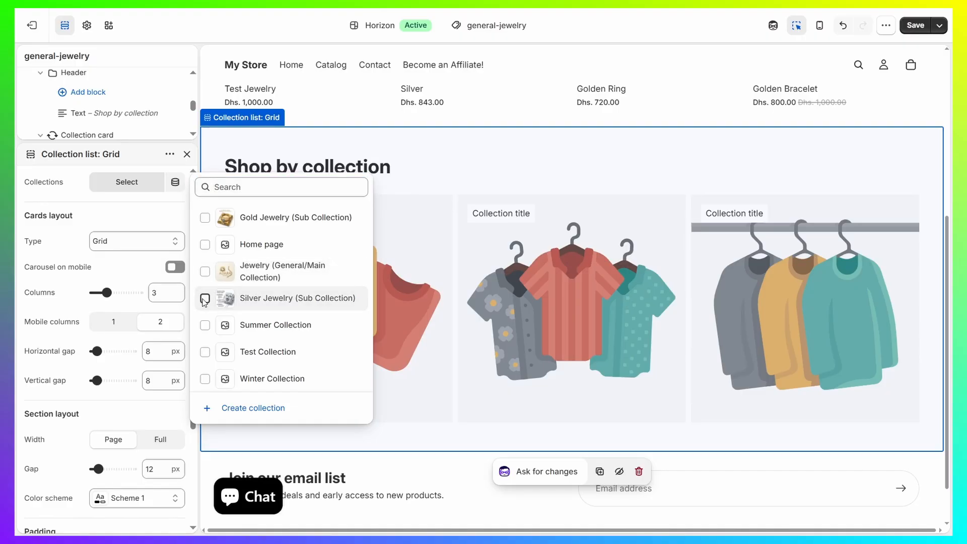
left_click(205, 218)
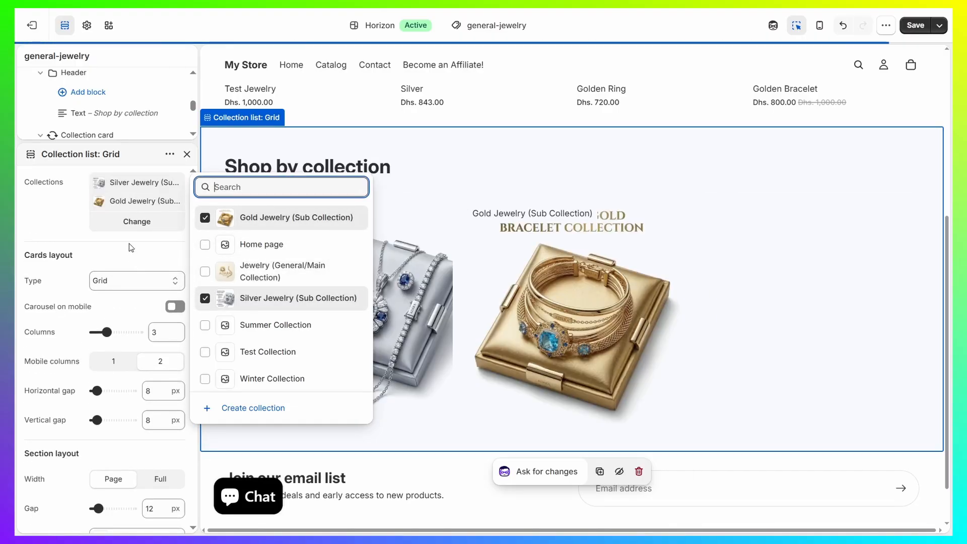
left_click(131, 247)
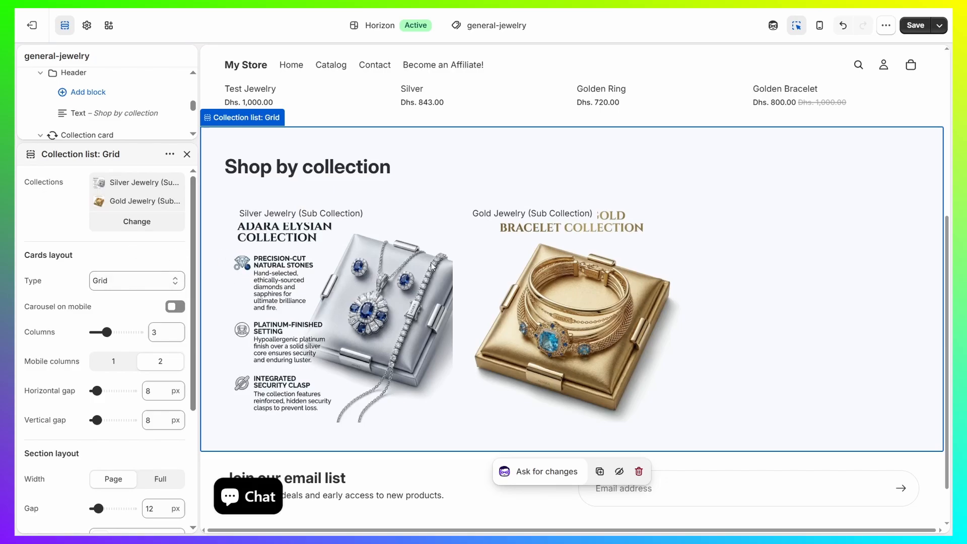
left_click(187, 154)
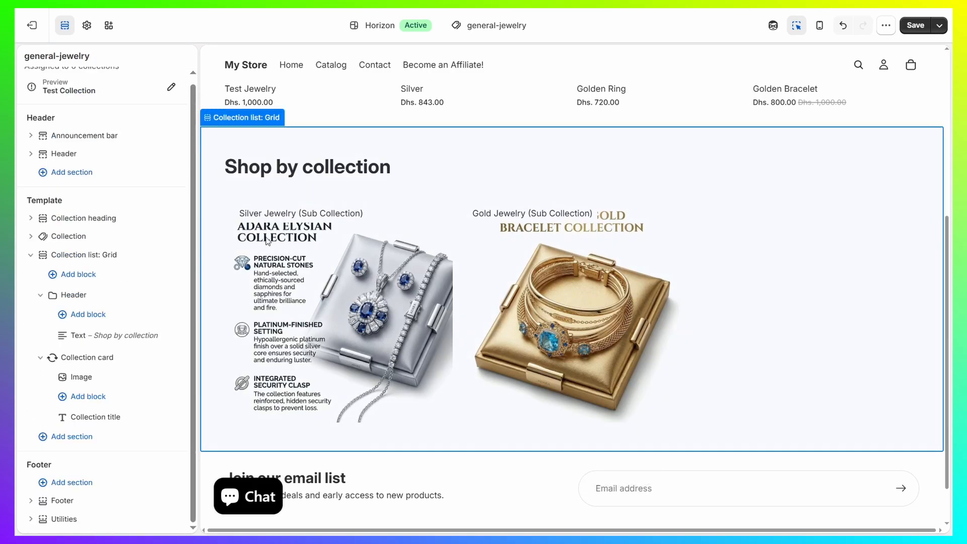
- Move the Collection list: Grid section above the Collection section and hide its Header block containing Shop by collection
left_click(31, 254)
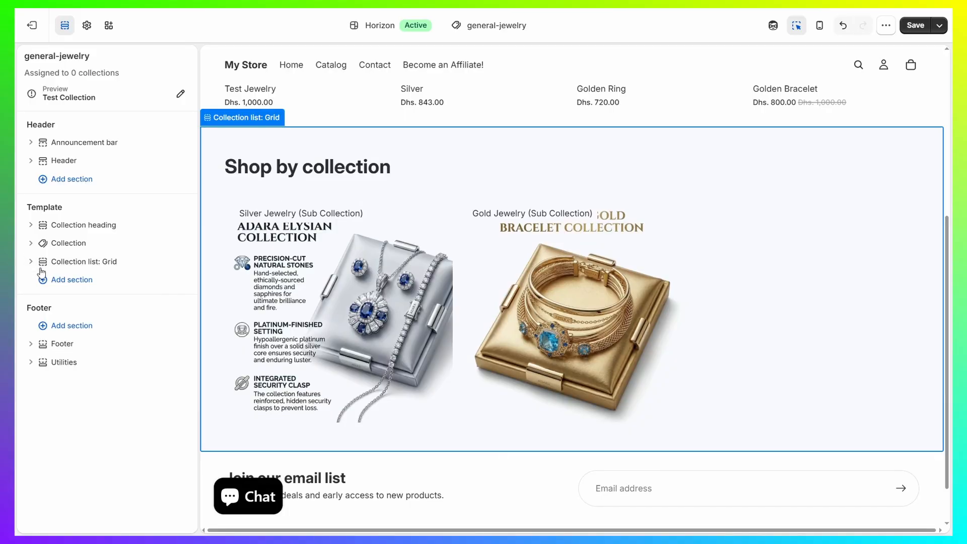
left_click_drag(40, 262, 36, 239)
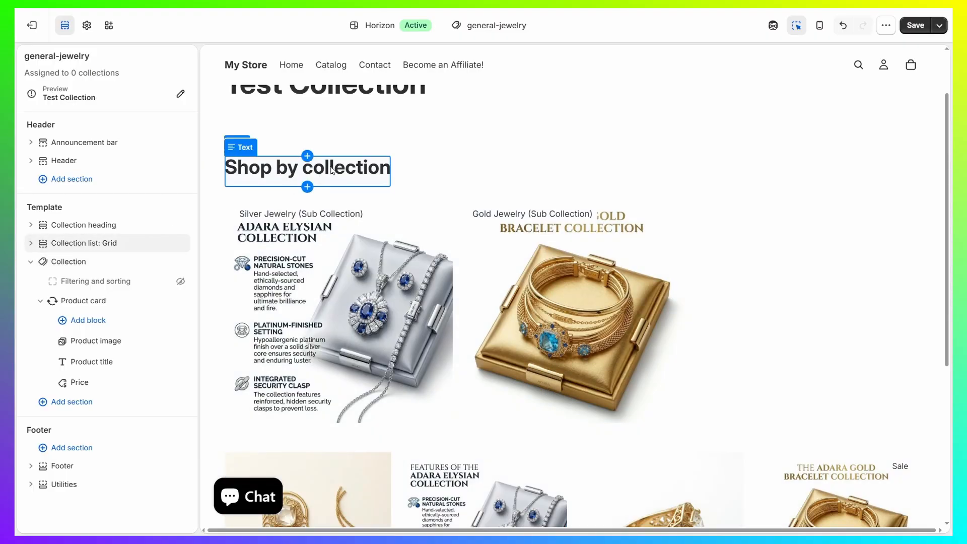
left_click(30, 243)
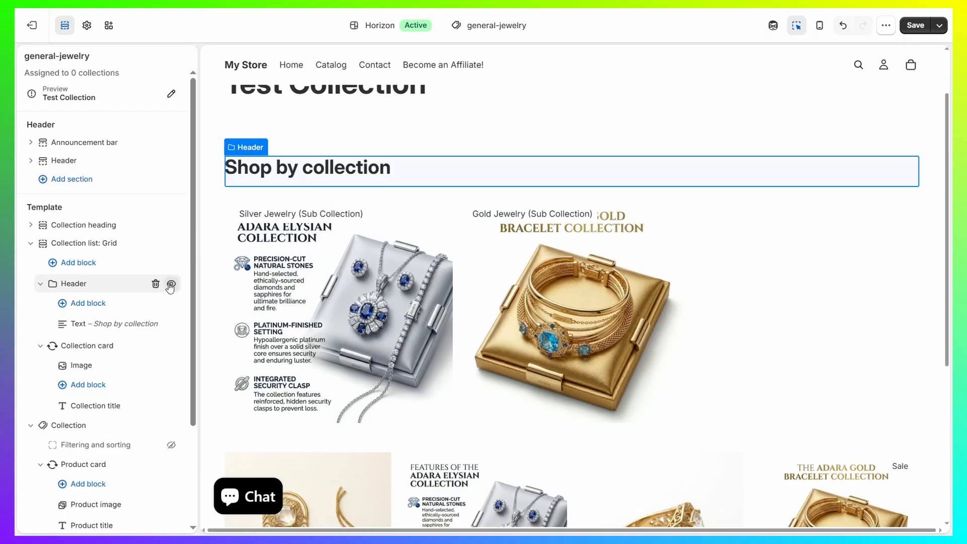
left_click(30, 243)
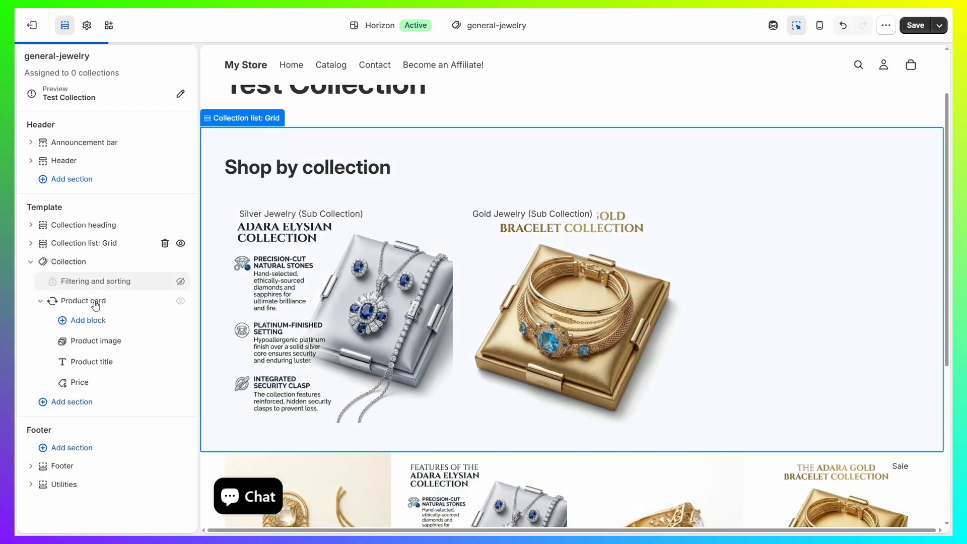
- Preview the general-jewelry template with the Jewelry (General/Main Collection) collection, check the page layout, and save the template
scroll(487, 241, "up", 3)
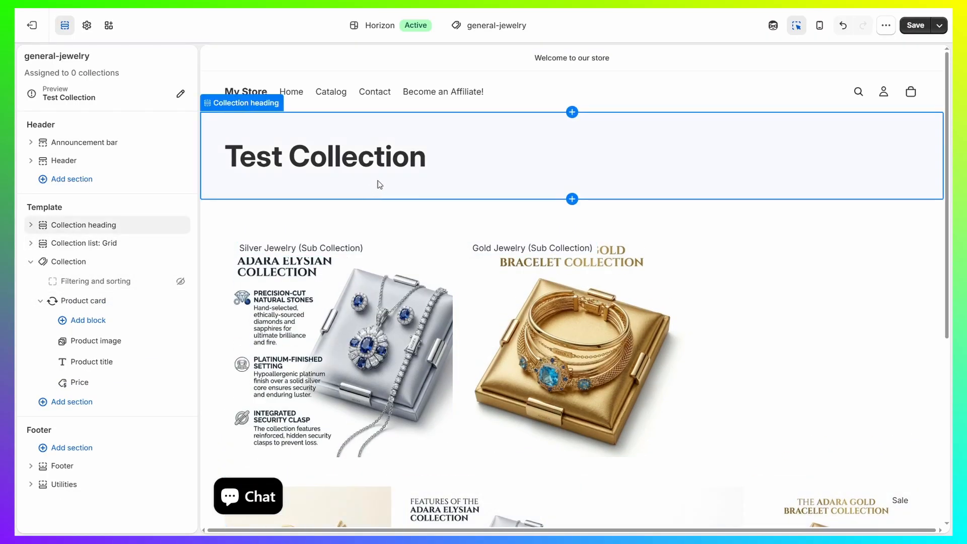
scroll(436, 192, "down", 3)
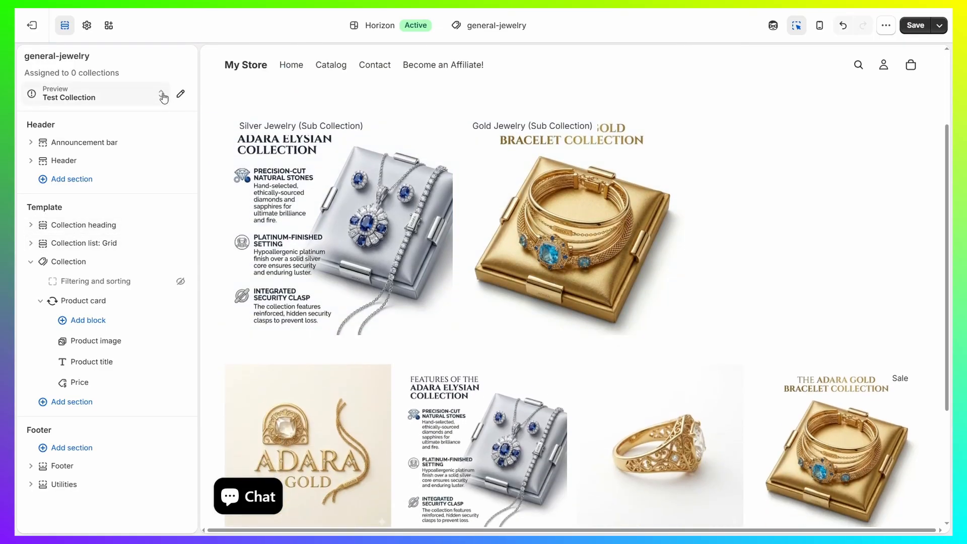
left_click(161, 95)
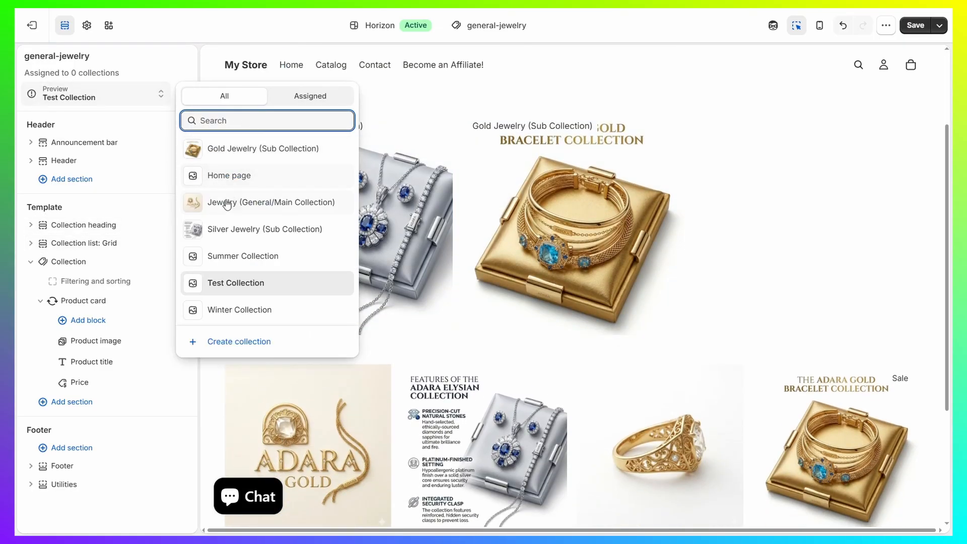
left_click(267, 203)
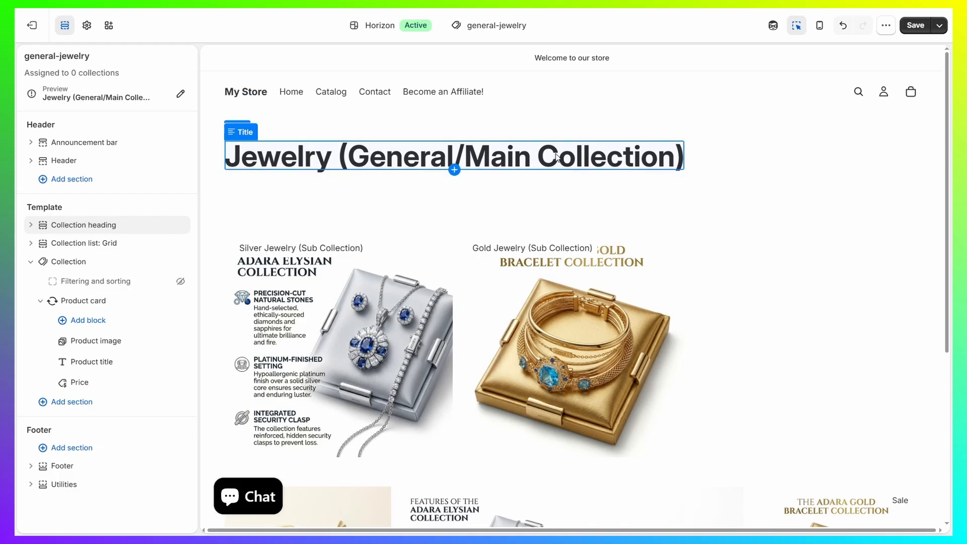
scroll(479, 256, "down", 1)
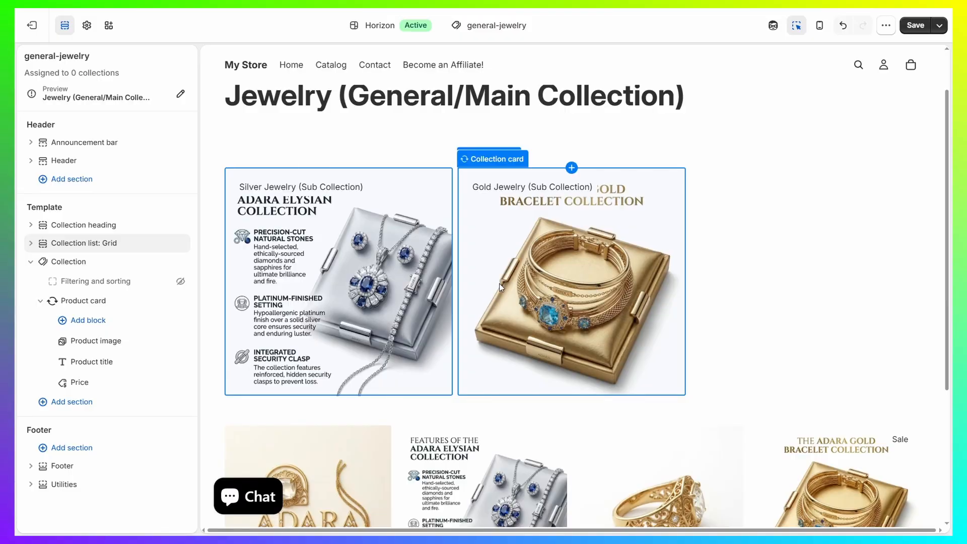
scroll(501, 283, "down", 5)
scroll(779, 274, "up", 6)
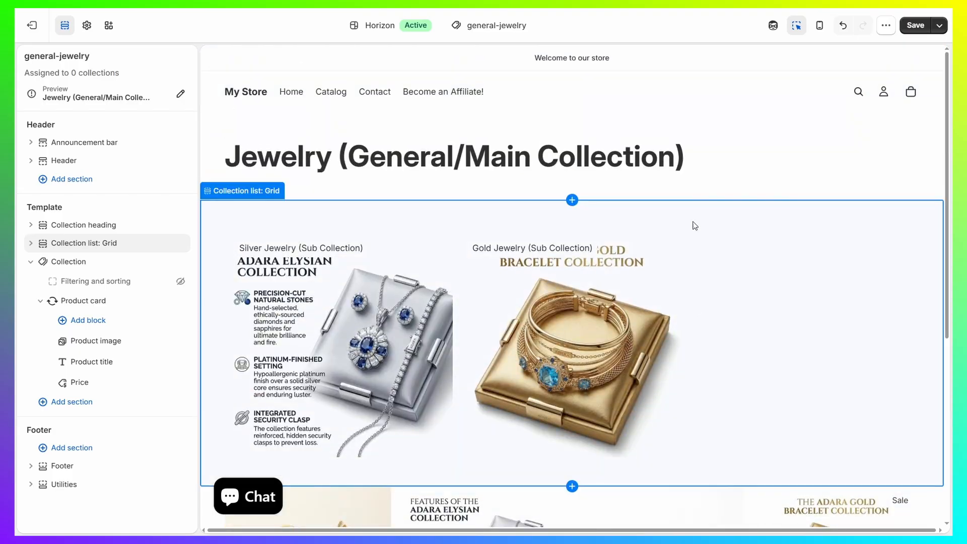
left_click(916, 26)
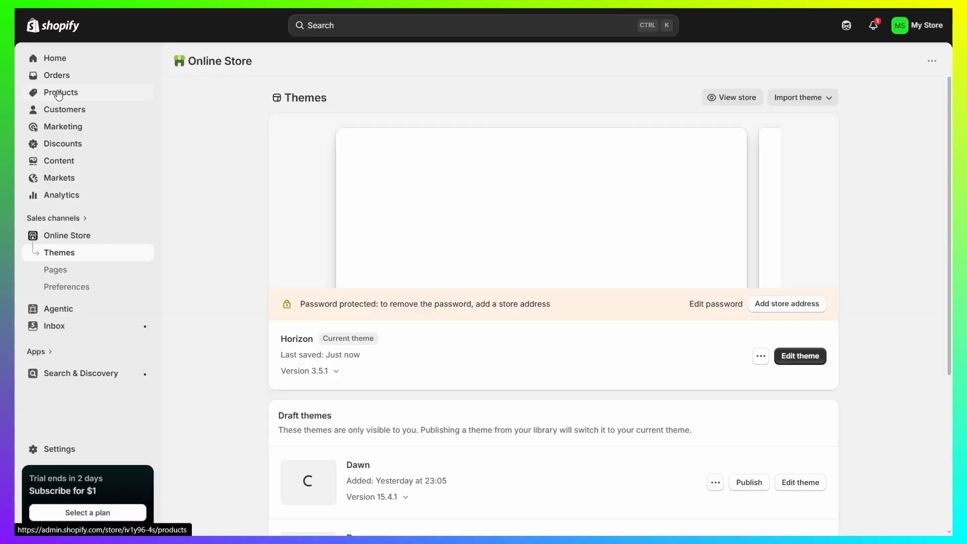
- In the store admin, assign the general-jewelry theme template to the Jewelry (General/Main Collection) collection and save it
left_click(56, 95)
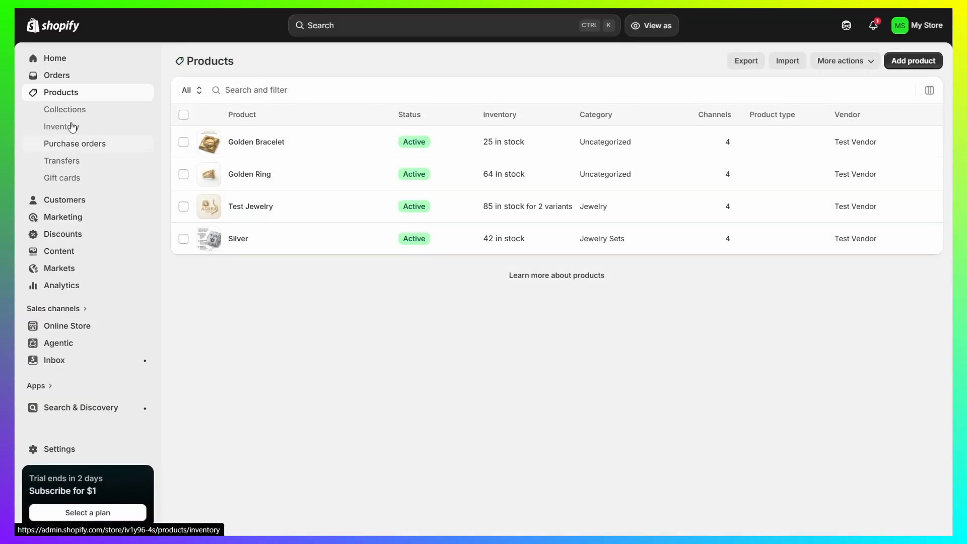
left_click(66, 113)
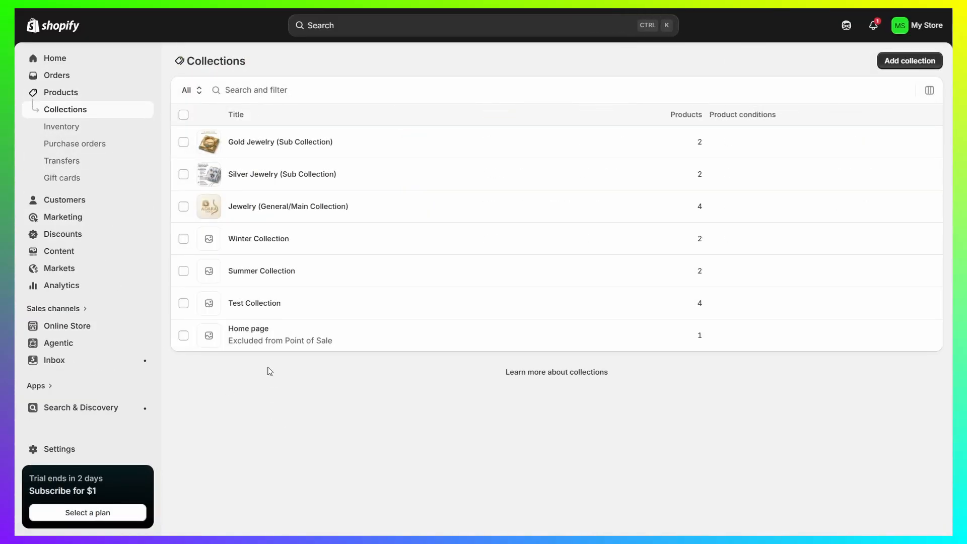
left_click(285, 209)
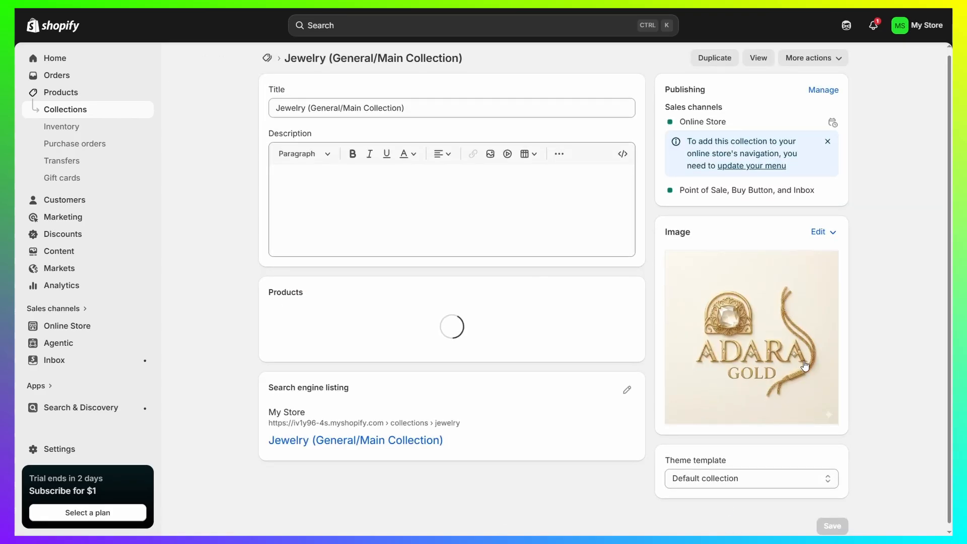
scroll(715, 463, "down", 3)
left_click_drag(664, 381, 762, 382)
left_click(751, 398)
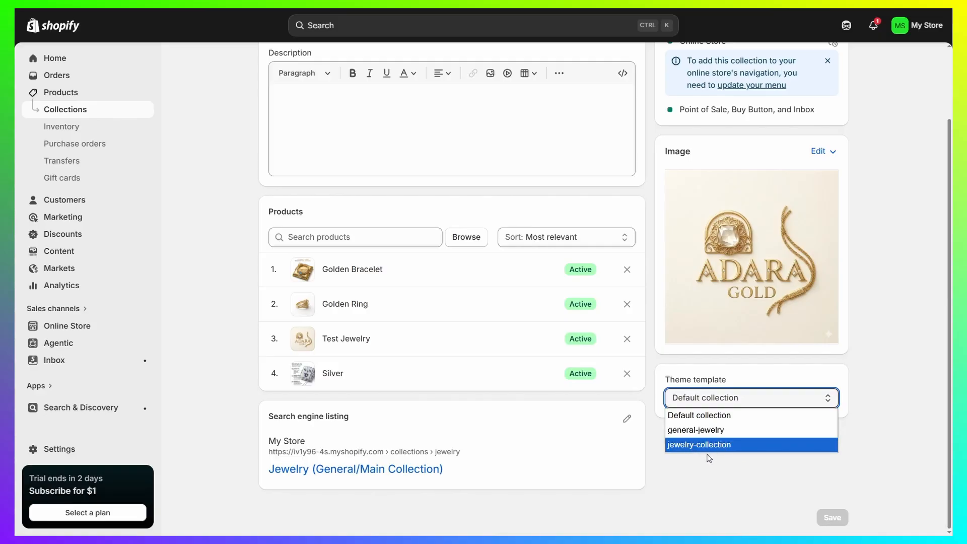
left_click(699, 430)
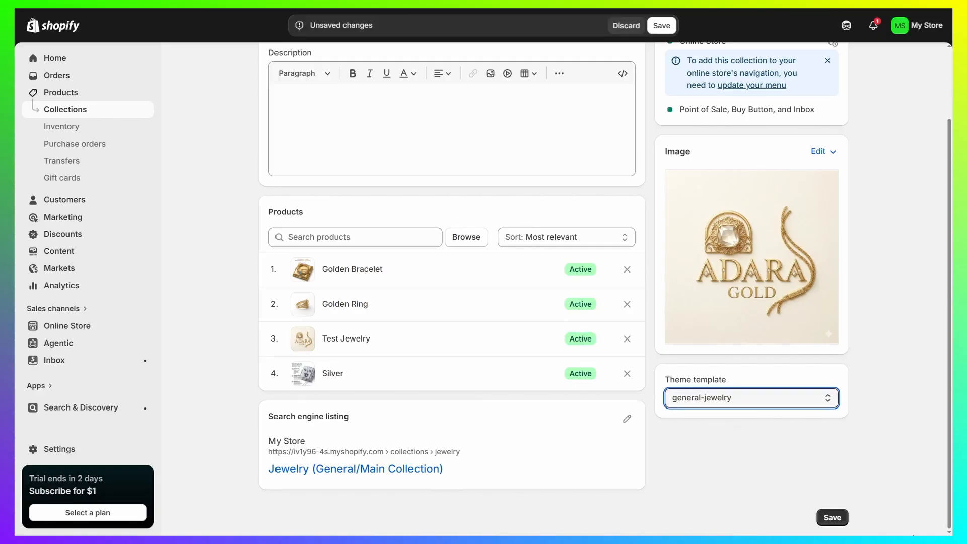
left_click(834, 514)
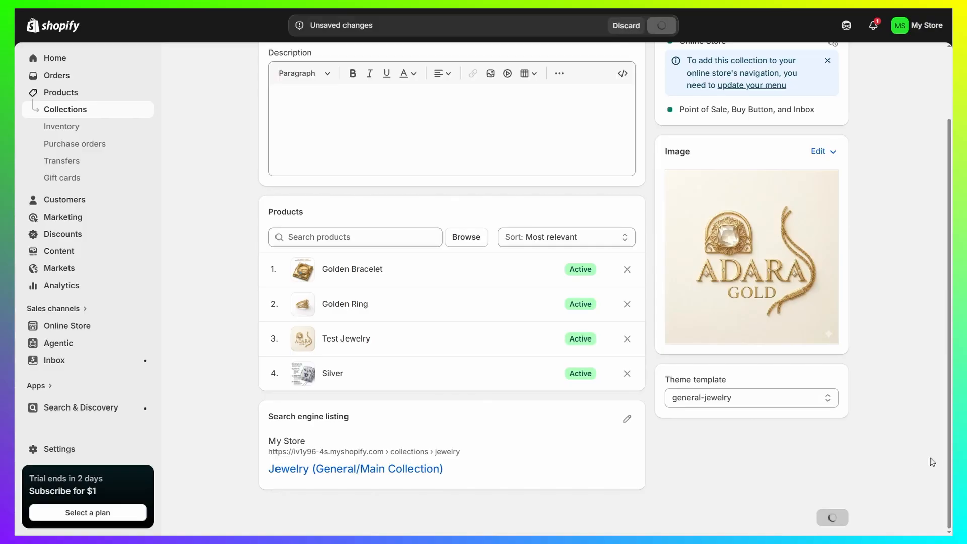
- View the Jewelry (General/Main Collection) page in the online store, look through it, and open the Silver Jewelry (Sub Collection) card
scroll(826, 198, "up", 3)
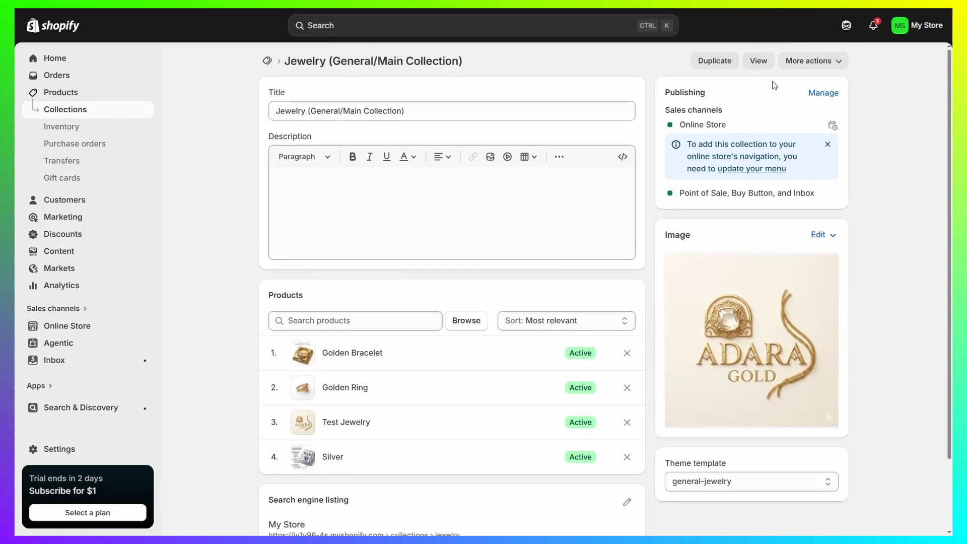
left_click(763, 66)
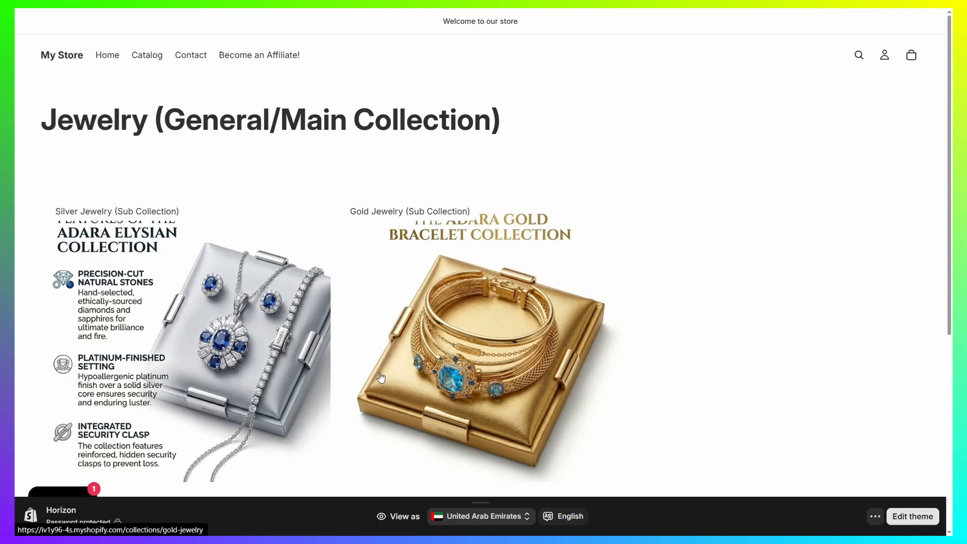
scroll(405, 275, "down", 2)
scroll(405, 276, "down", 2)
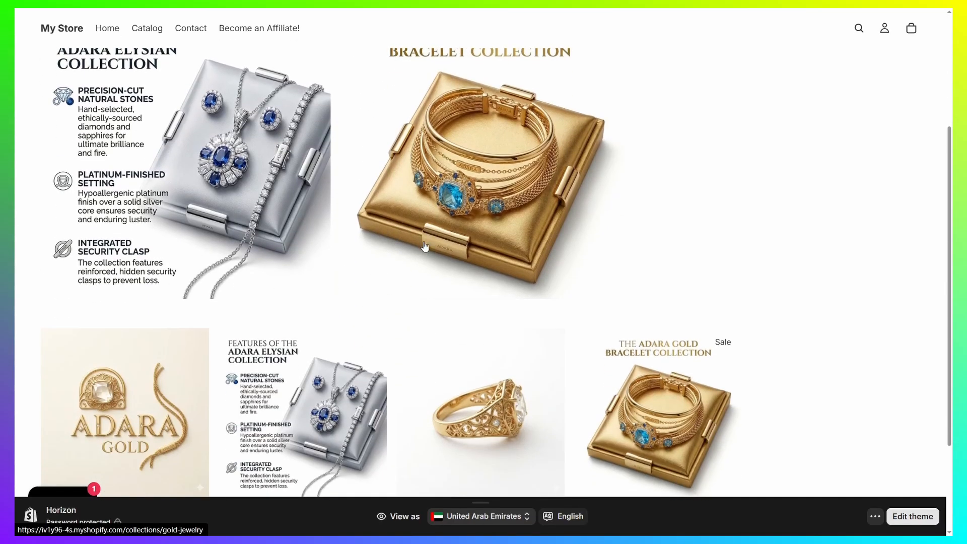
scroll(225, 289, "up", 4)
left_click(180, 314)
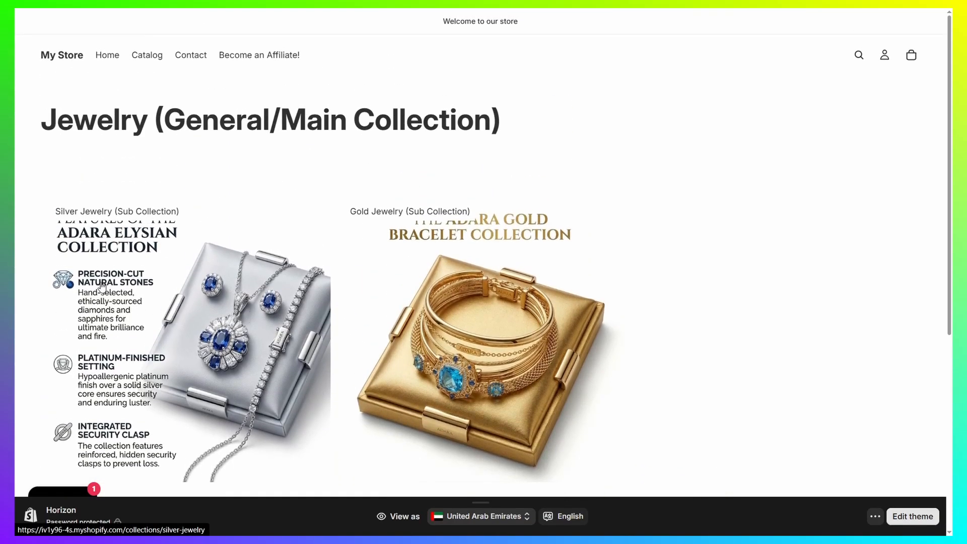